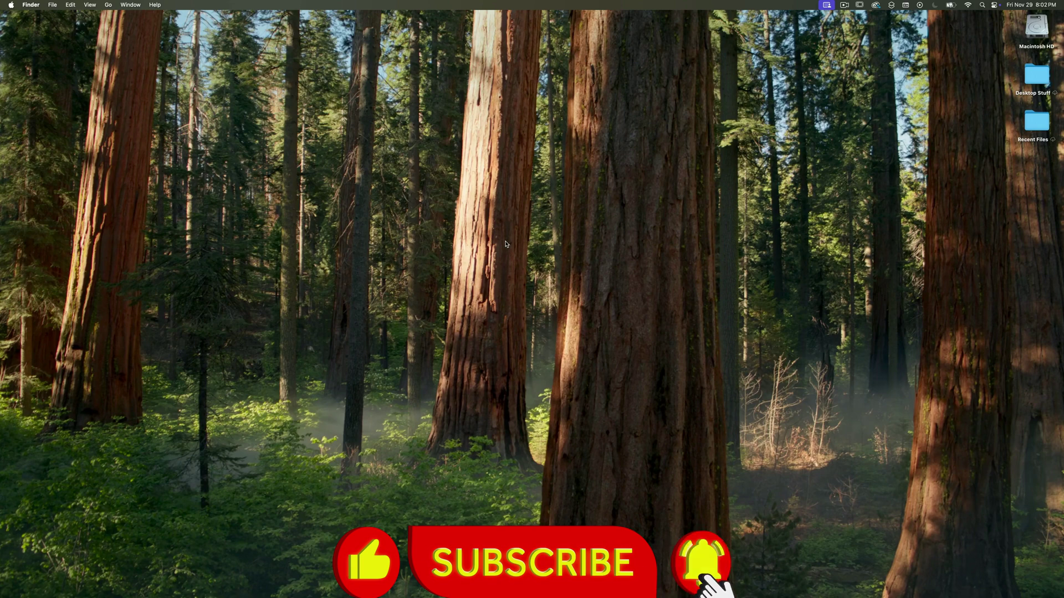
Leave Finder and switch to Safari as the next open app.
key("super+Tab")
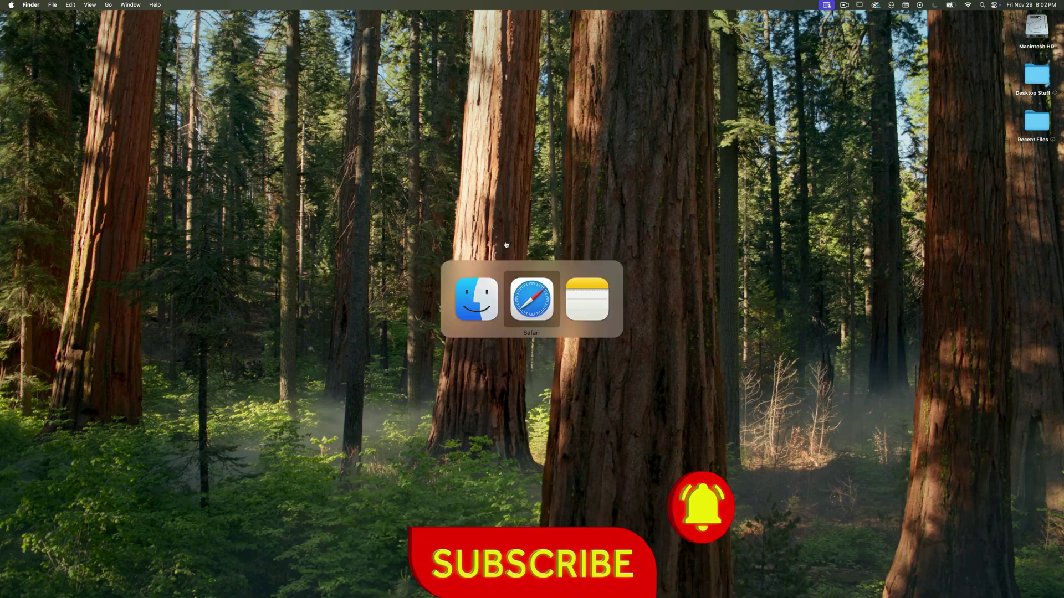
Bring Safari's YouTube Studio and the Notes script forward, then zoom the screen in and back out.
key("super+Tab")
key("Tab")
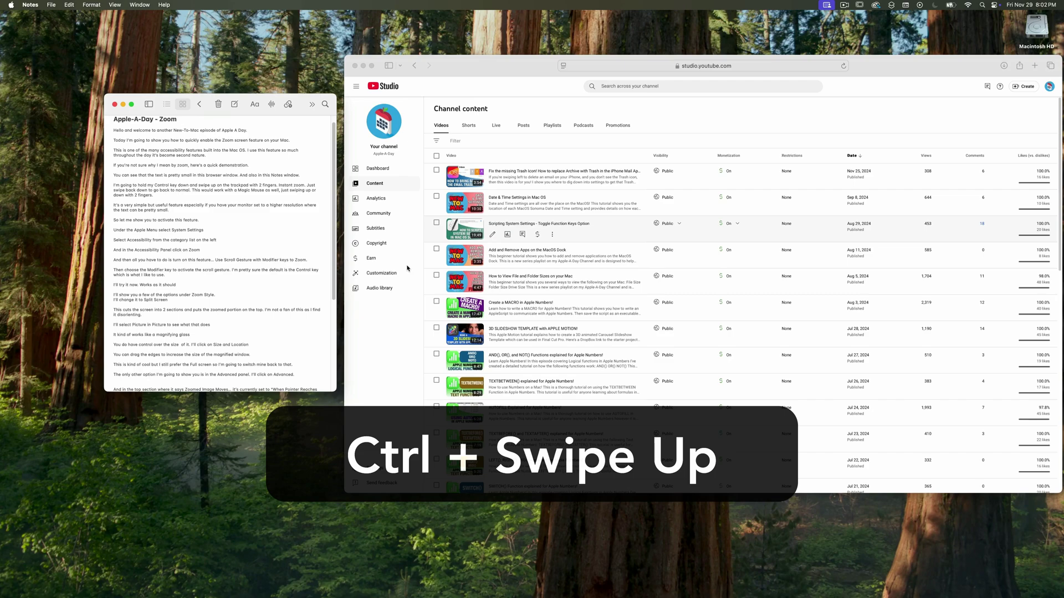
scroll(406, 268, "up", 5, "ctrl")
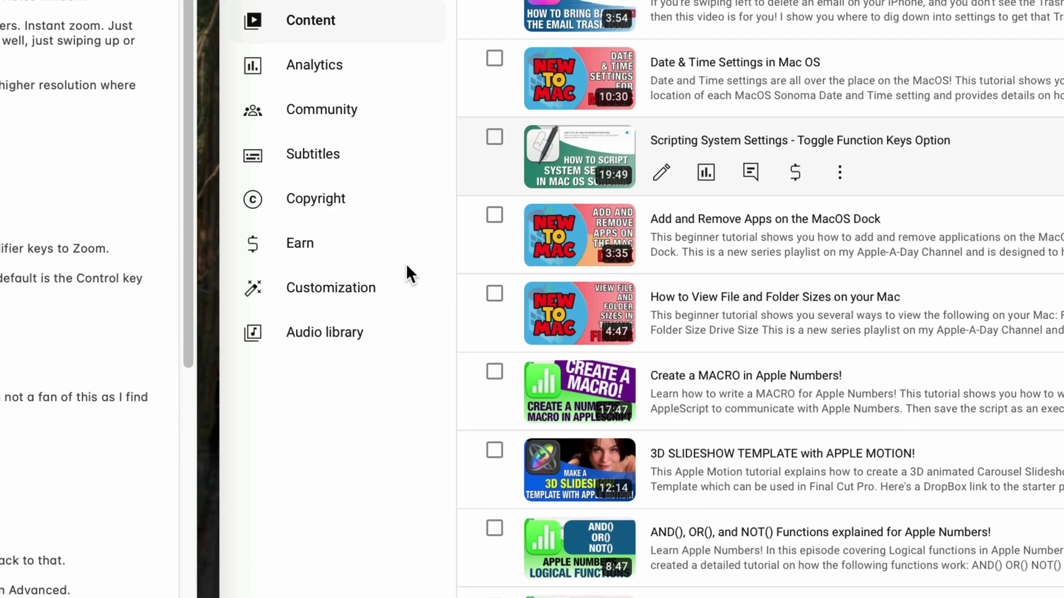
scroll(406, 265, "down", 5, "ctrl")
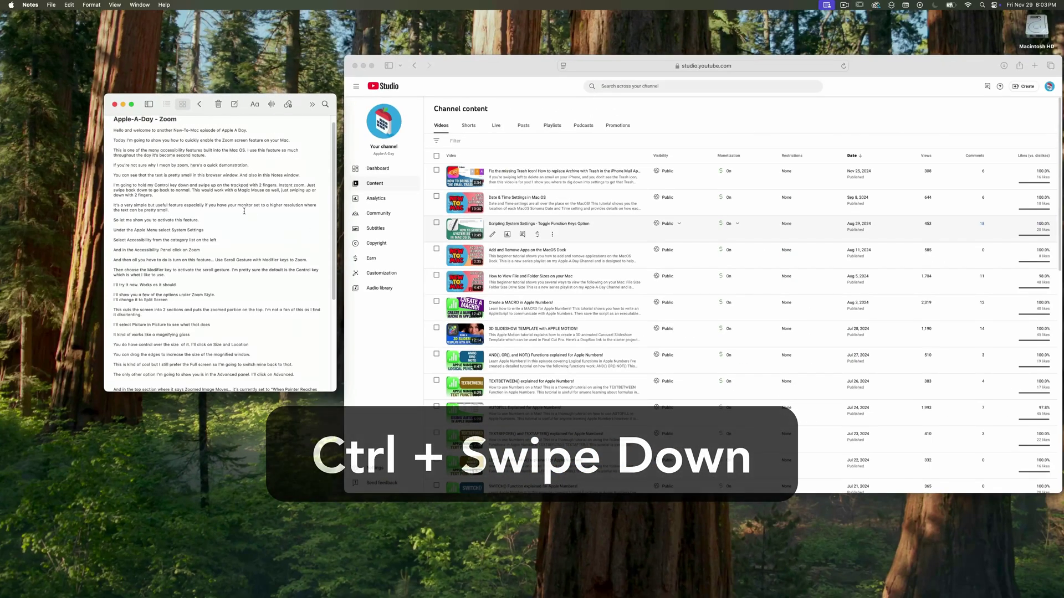
scroll(160, 198, "up", 5, "ctrl")
scroll(160, 197, "up", 3, "ctrl")
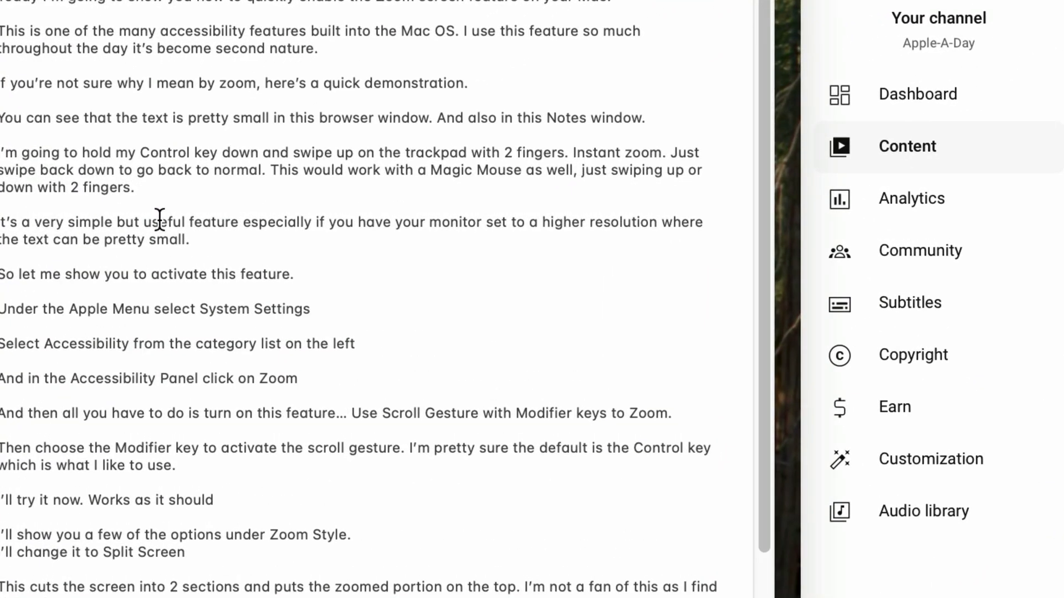
scroll(160, 205, "down", 5, "ctrl")
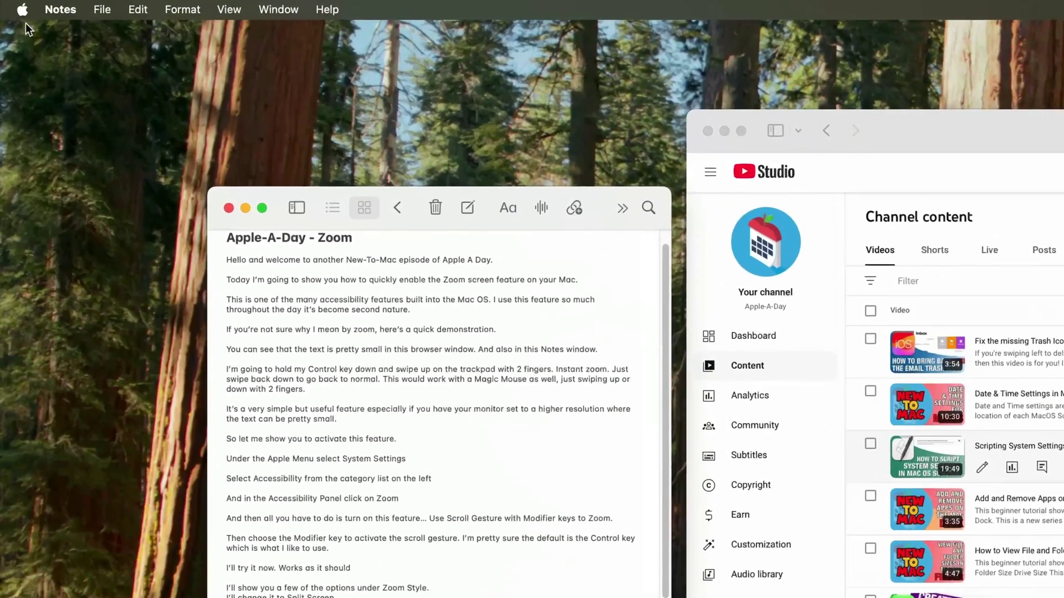
Open System Settings and go to the Accessibility > Zoom pane.
left_click(12, 5)
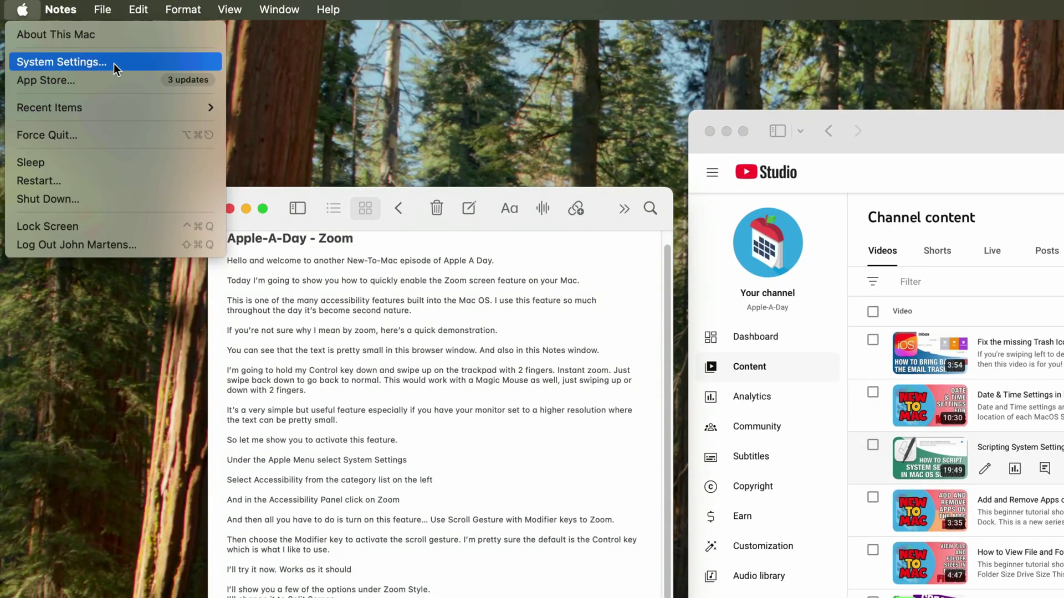
left_click(139, 60)
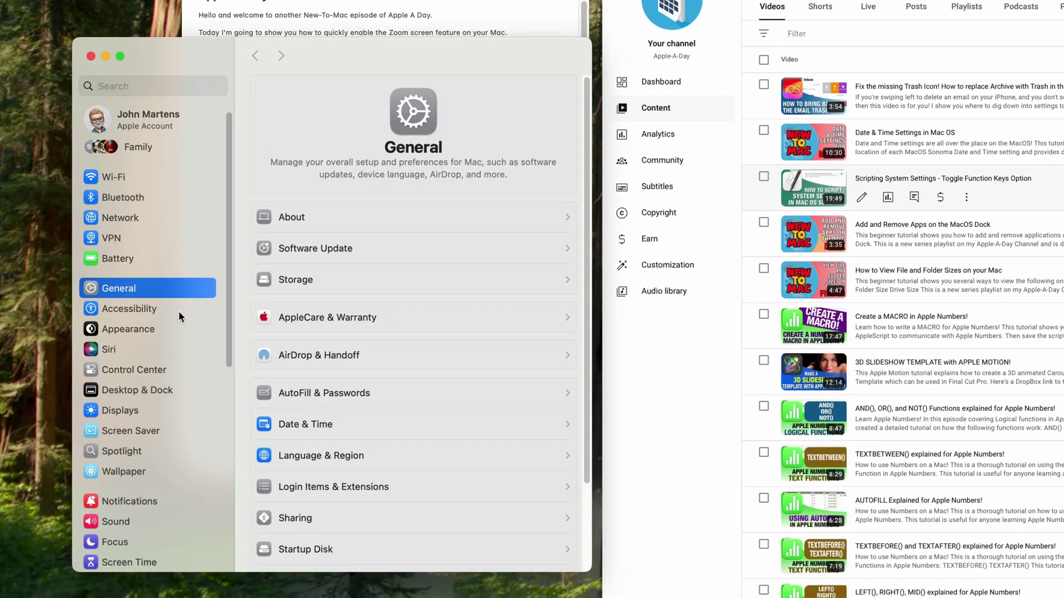
left_click(178, 309)
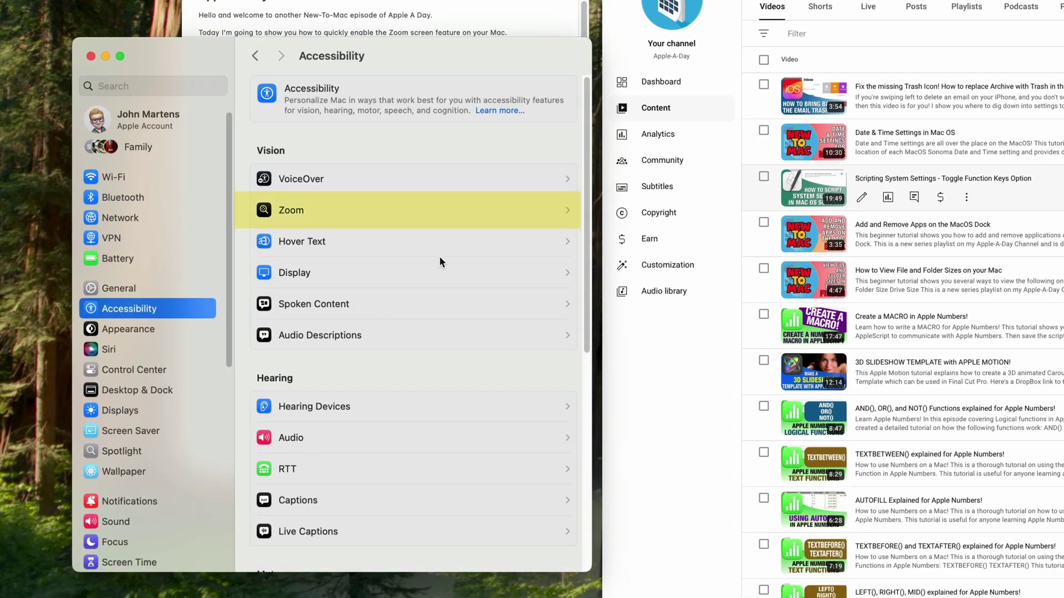
left_click(481, 216)
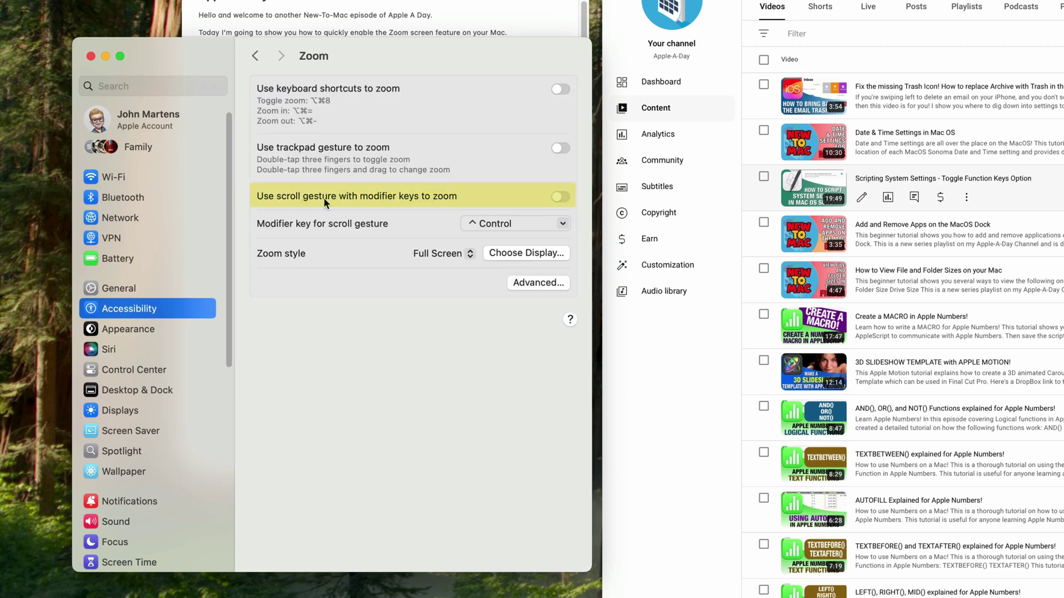
Enable 'Use scroll gesture with modifier keys to zoom' with Control as the modifier key.
left_click(557, 196)
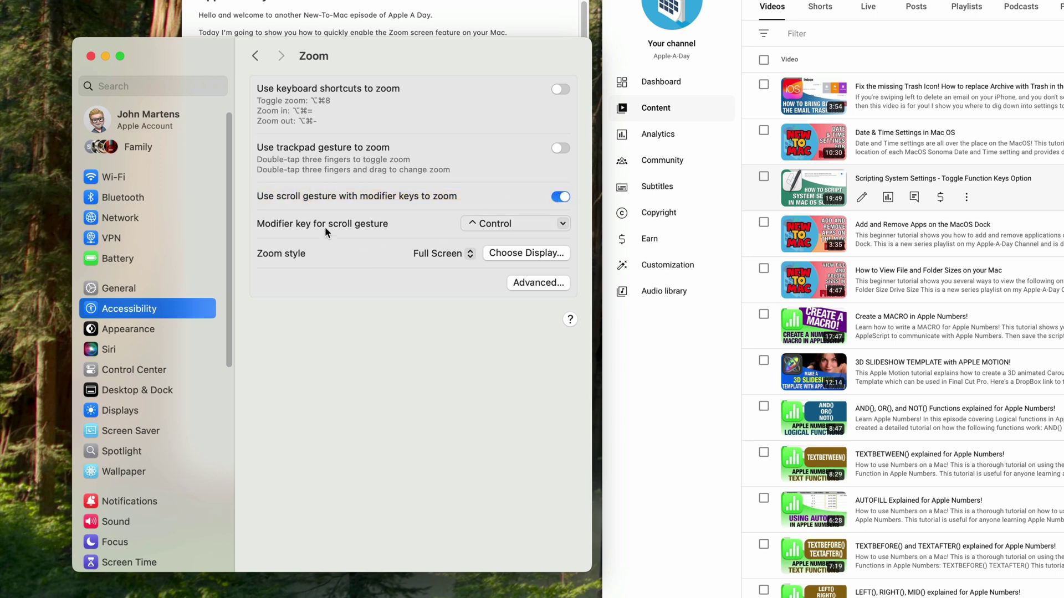
left_click(561, 224)
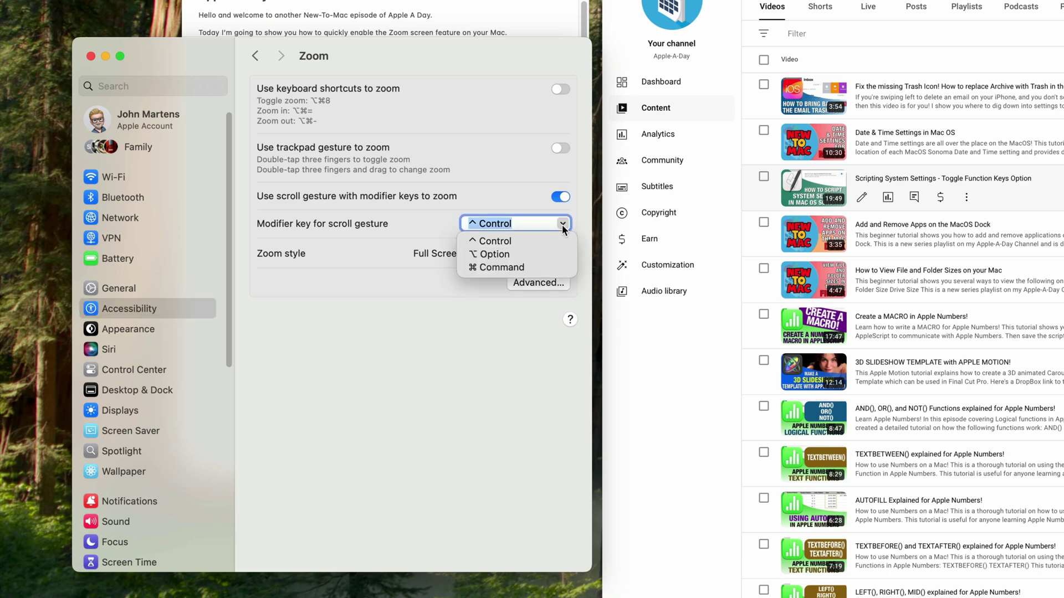
left_click(506, 241)
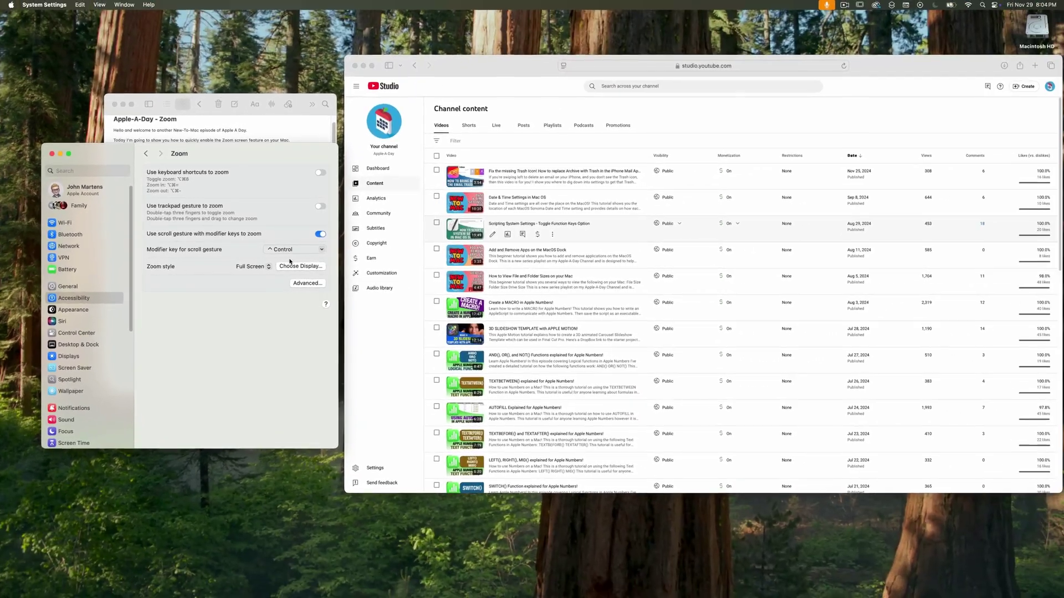
scroll(289, 261, "up", 10)
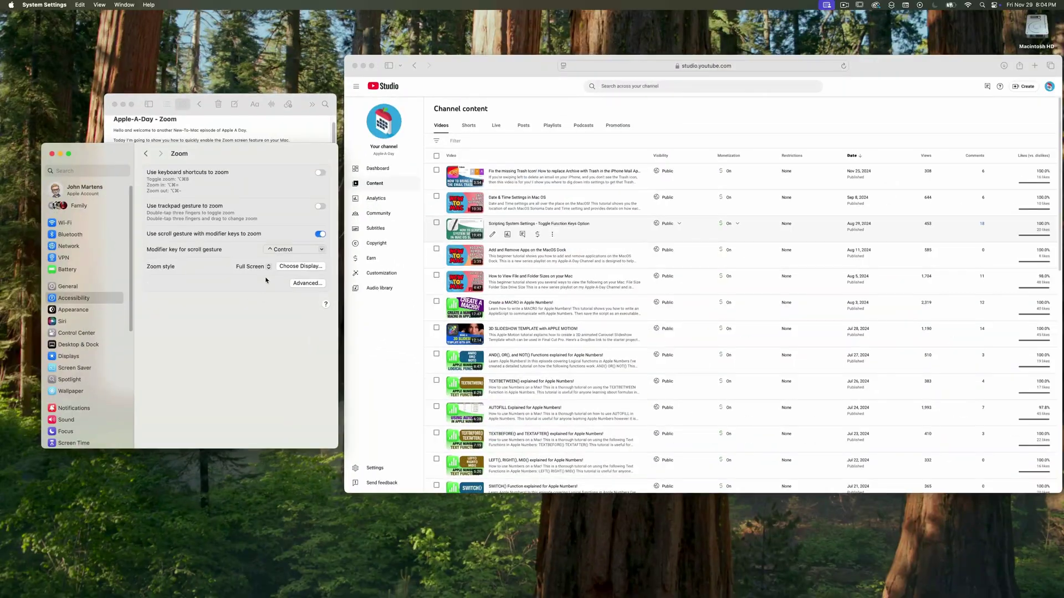
Set the zoom style to Split Screen and test zooming in and out.
left_click(252, 267)
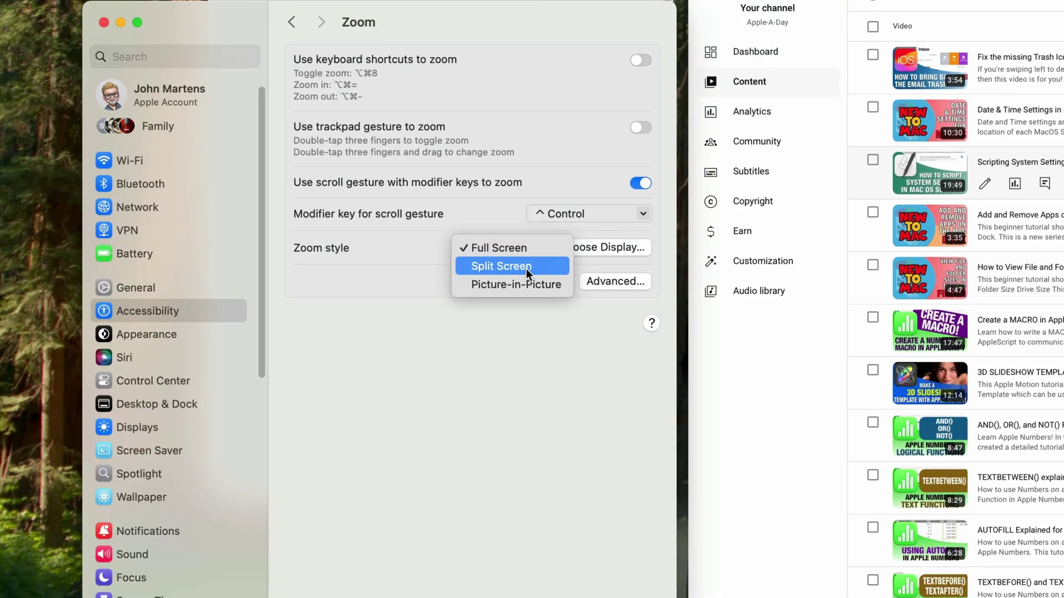
left_click(526, 268)
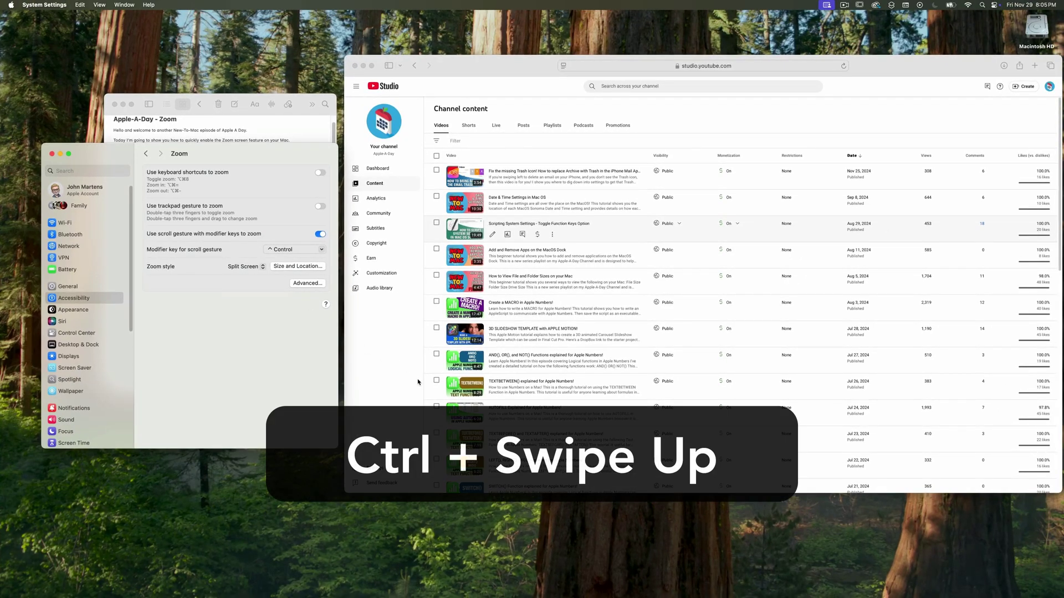
scroll(418, 382, "up", 5)
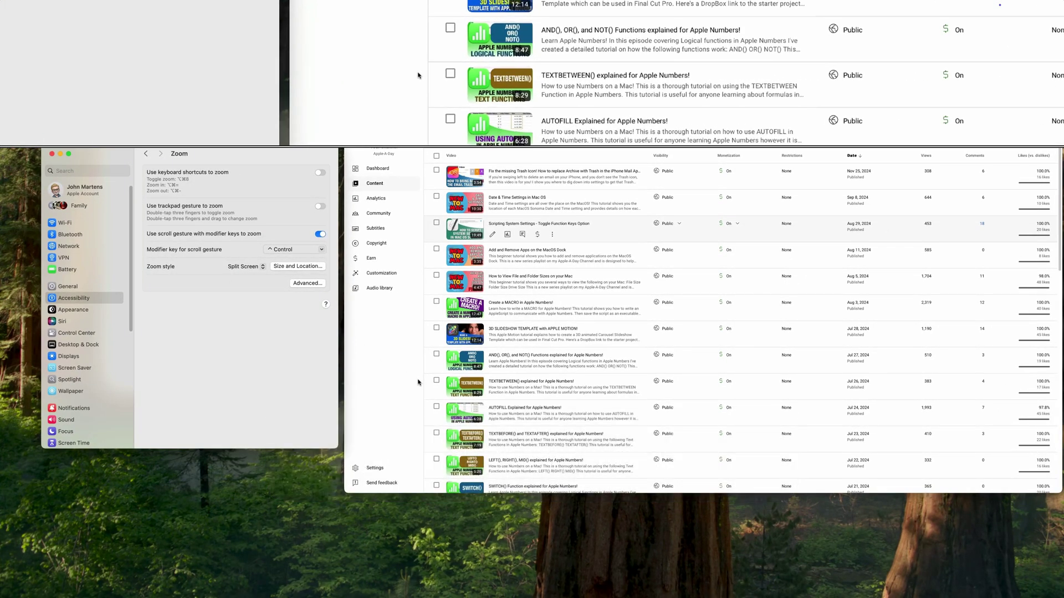
scroll(418, 381, "down", 5)
scroll(589, 129, "up", 5)
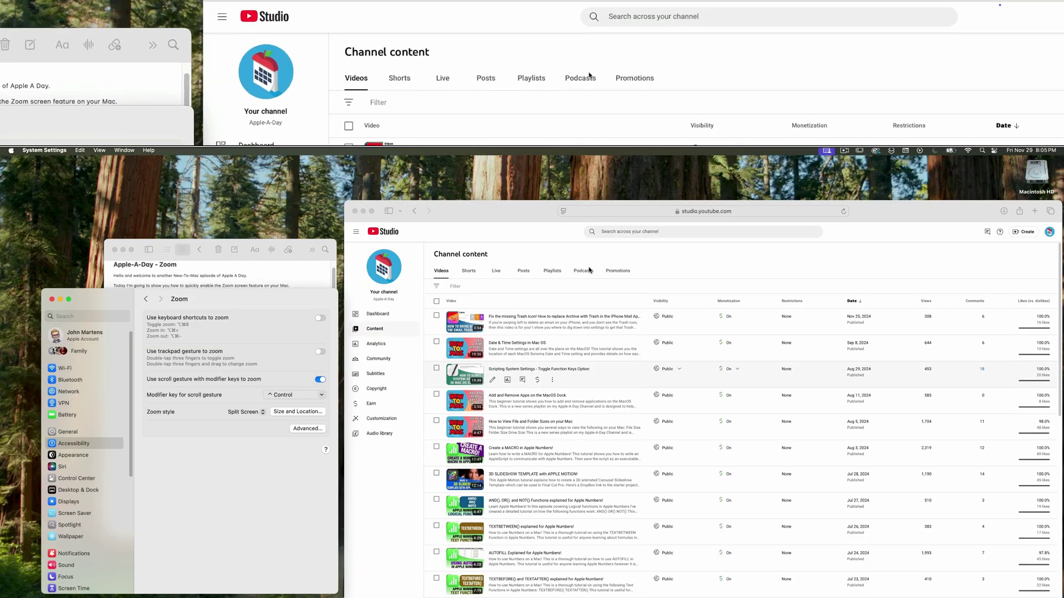
scroll(589, 270, "down", 5)
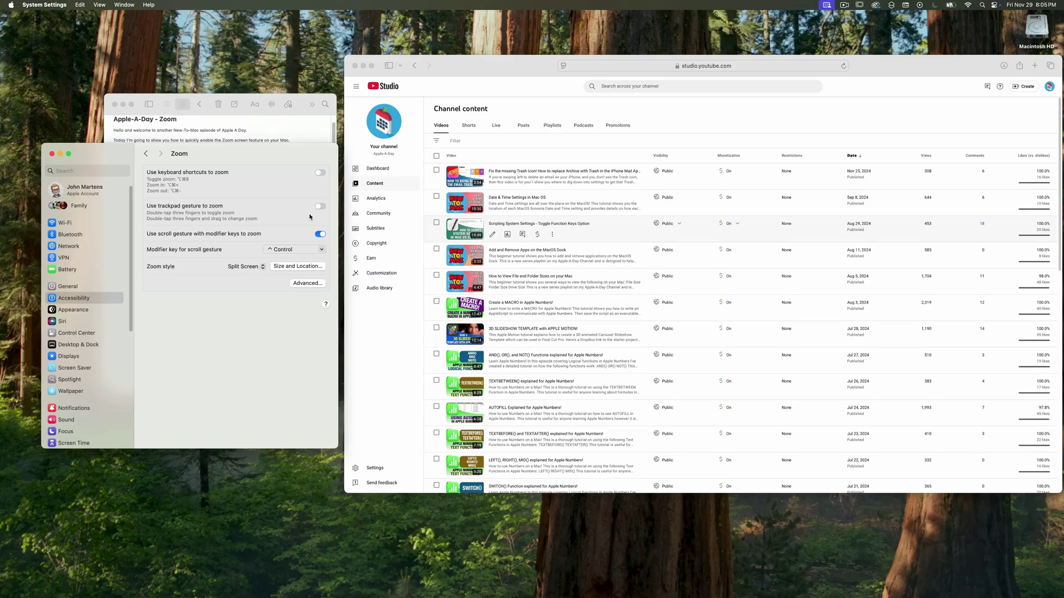
scroll(202, 235, "up", 5)
scroll(202, 235, "down", 5)
Switch the zoom style to Picture-in-Picture and test zooming in and out.
left_click(262, 267)
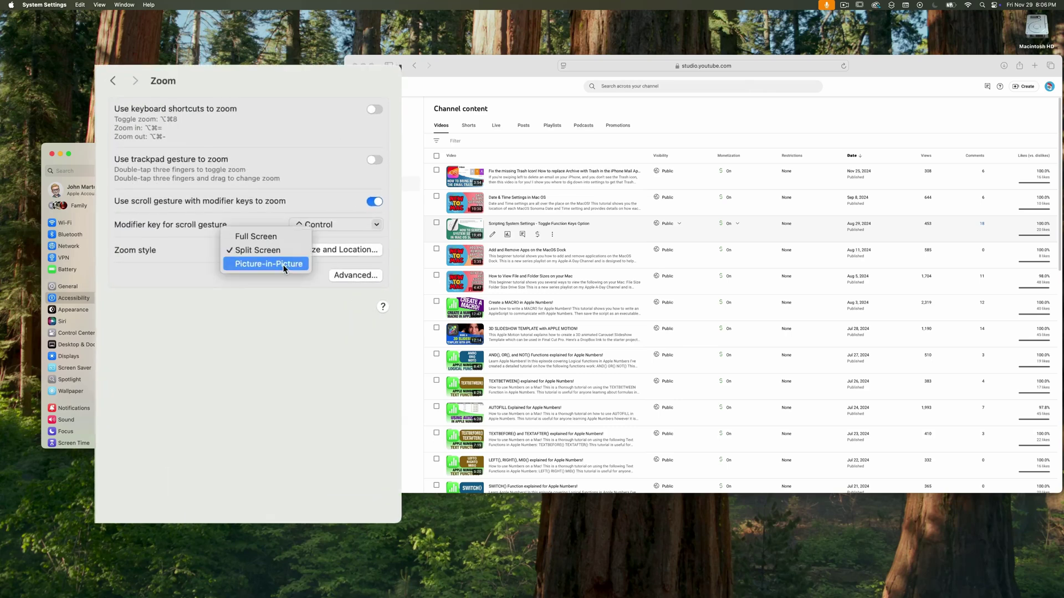
left_click(256, 276)
scroll(284, 270, "down", 5)
scroll(519, 373, "up", 5)
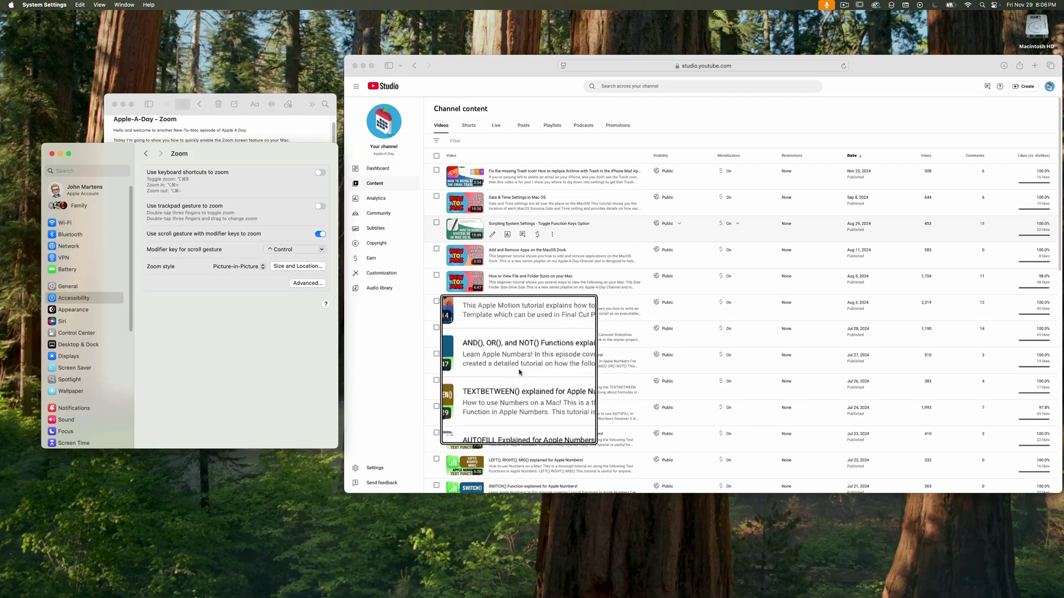
scroll(519, 372, "up", 4)
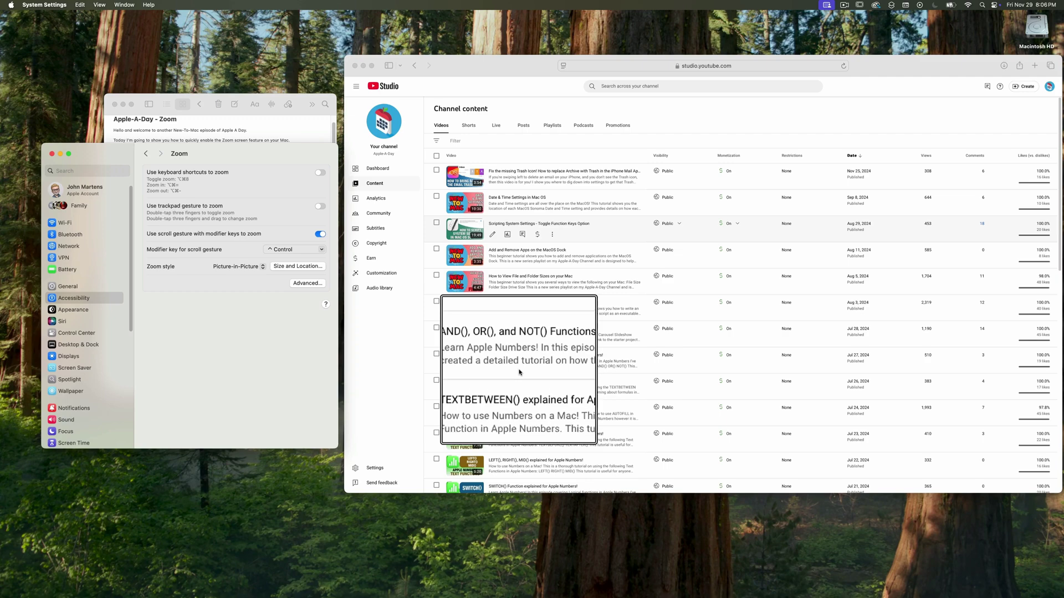
scroll(520, 372, "down", 4)
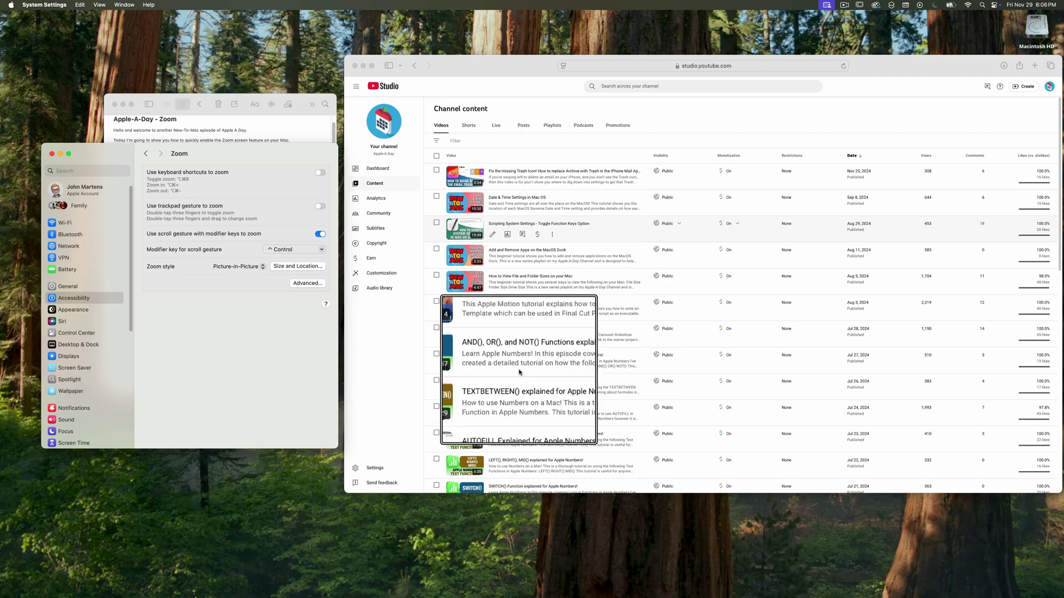
scroll(520, 372, "down", 3)
scroll(320, 268, "up", 4)
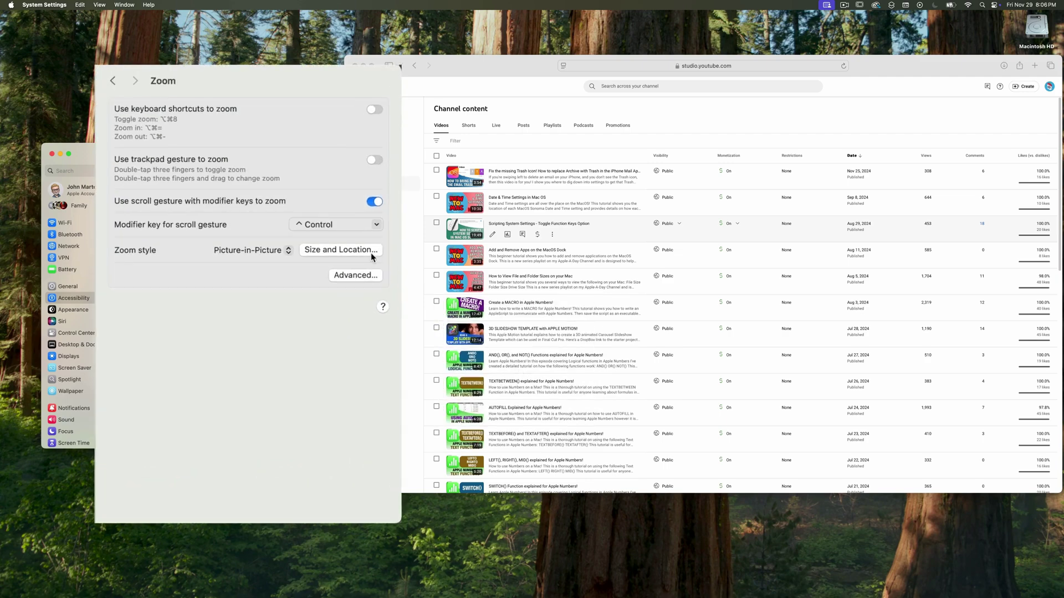
scroll(374, 253, "down", 4)
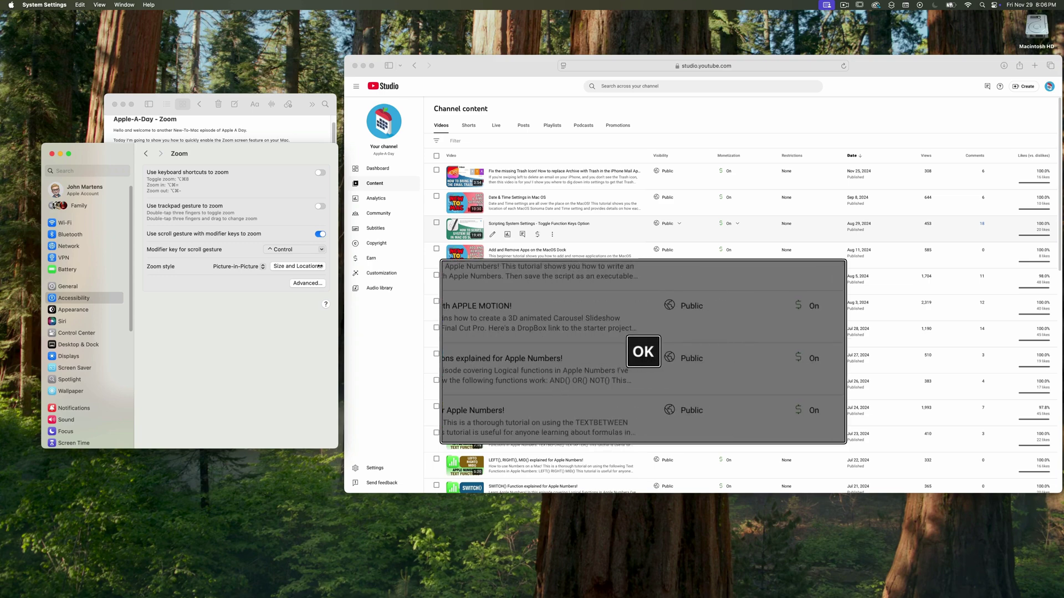
Confirm the Picture-in-Picture lens size and location, then test the zoom again.
key("Return")
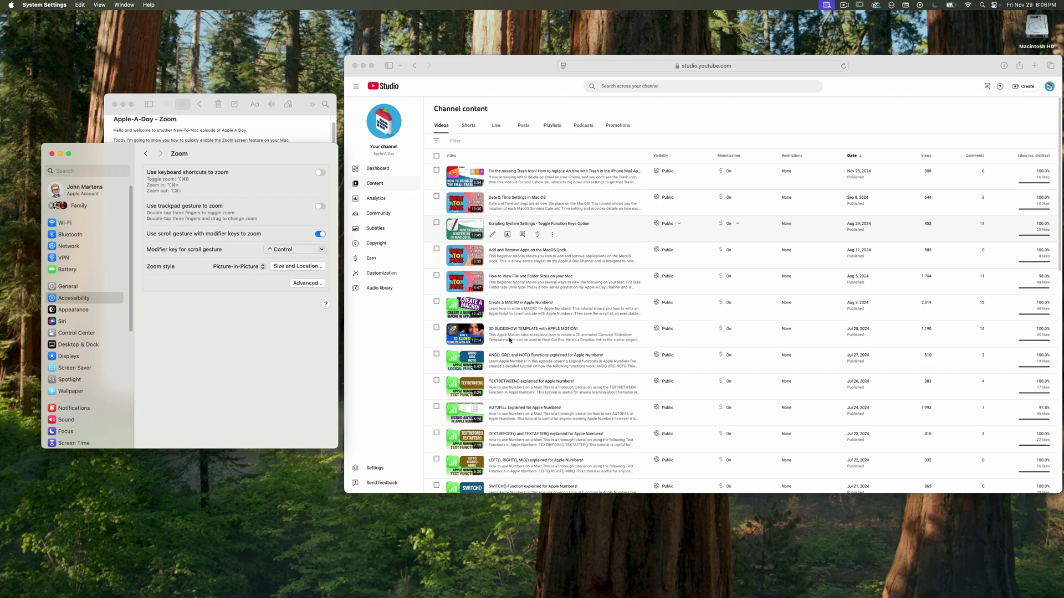
scroll(510, 341, "down", 5)
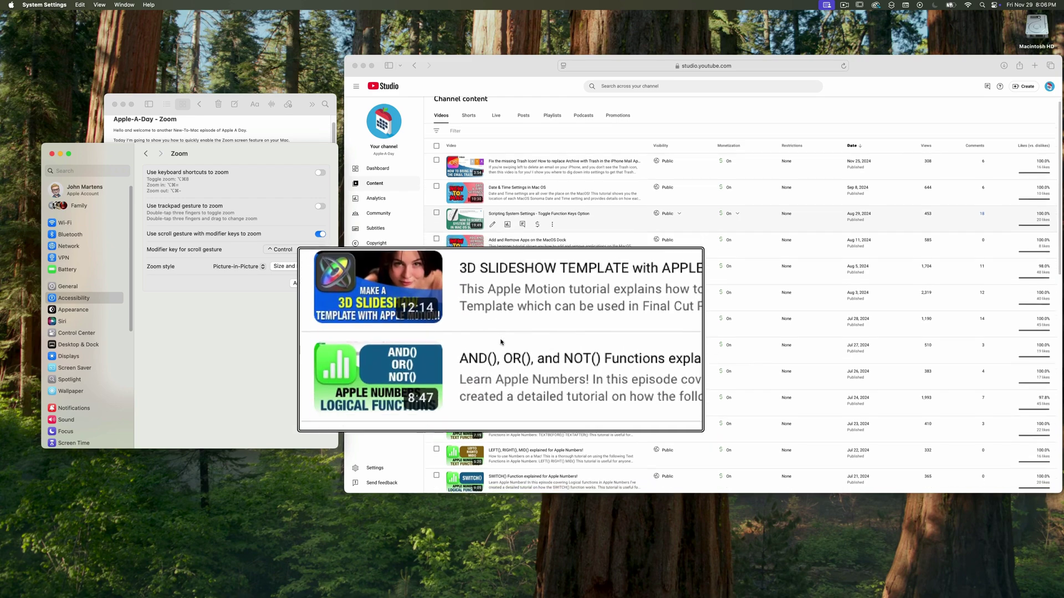
scroll(502, 342, "down", 3)
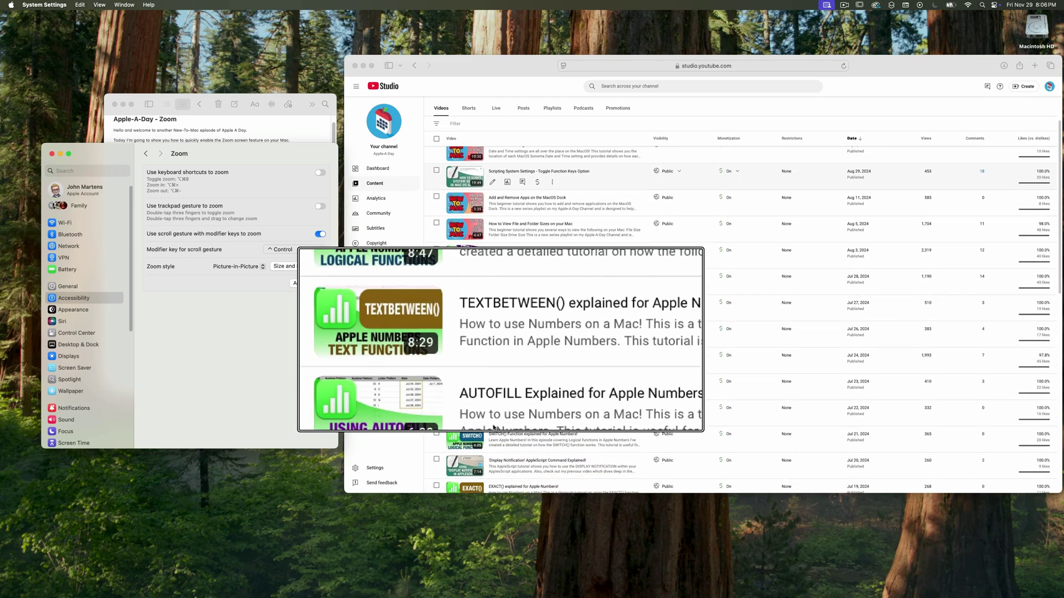
scroll(489, 449, "up", 5)
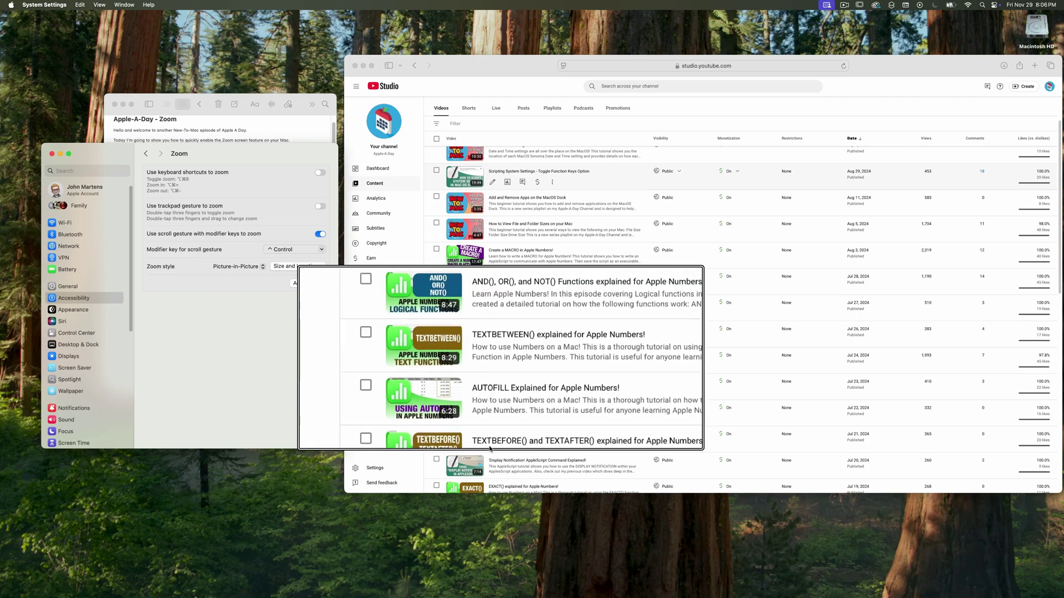
scroll(262, 326, "up", 3)
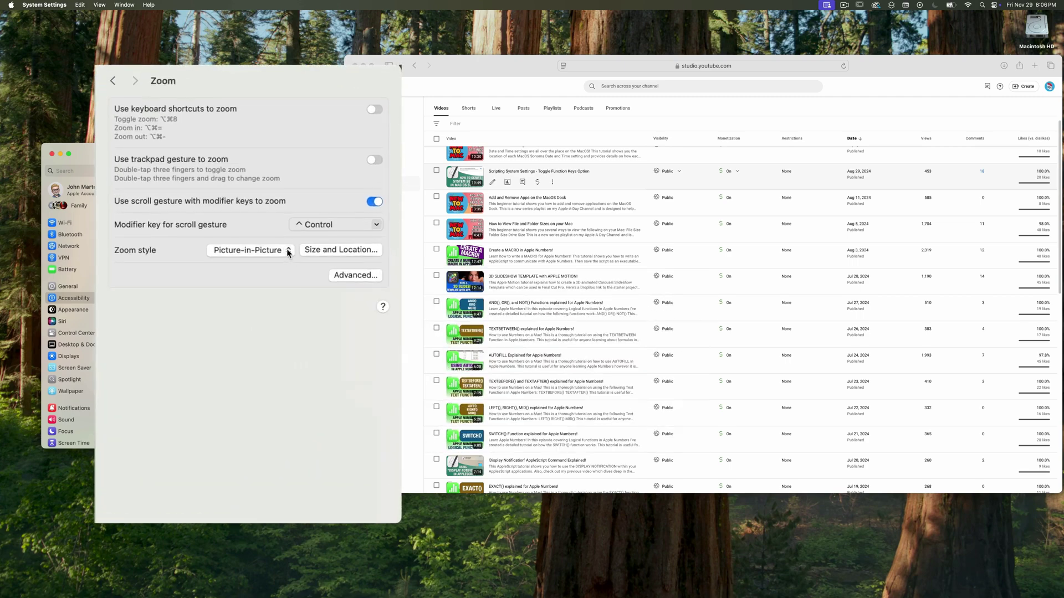
Set the zoom style back to Full Screen.
left_click(238, 267)
left_click(252, 223)
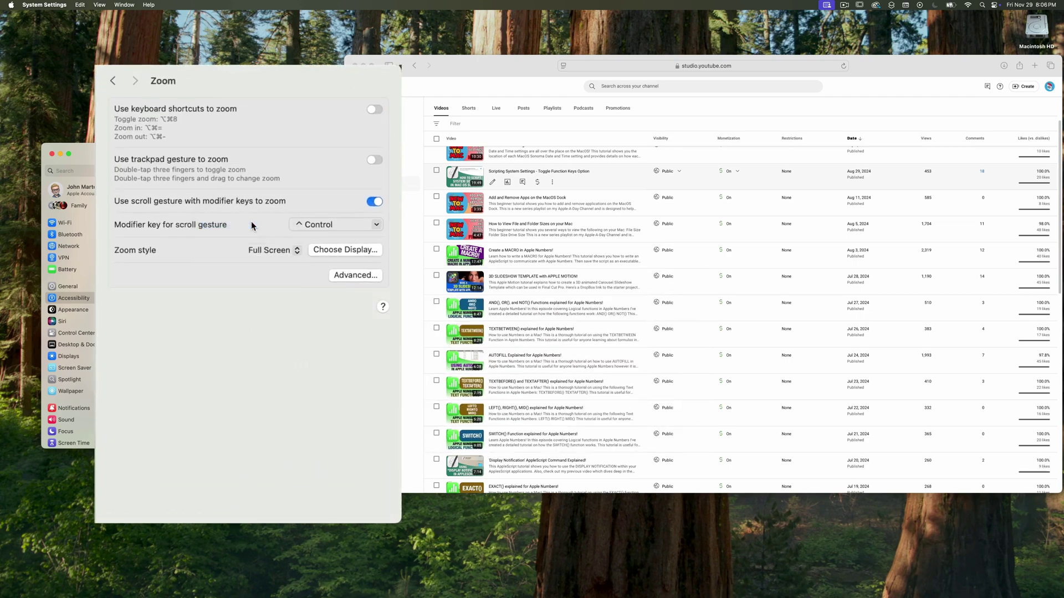
scroll(371, 278, "down", 5)
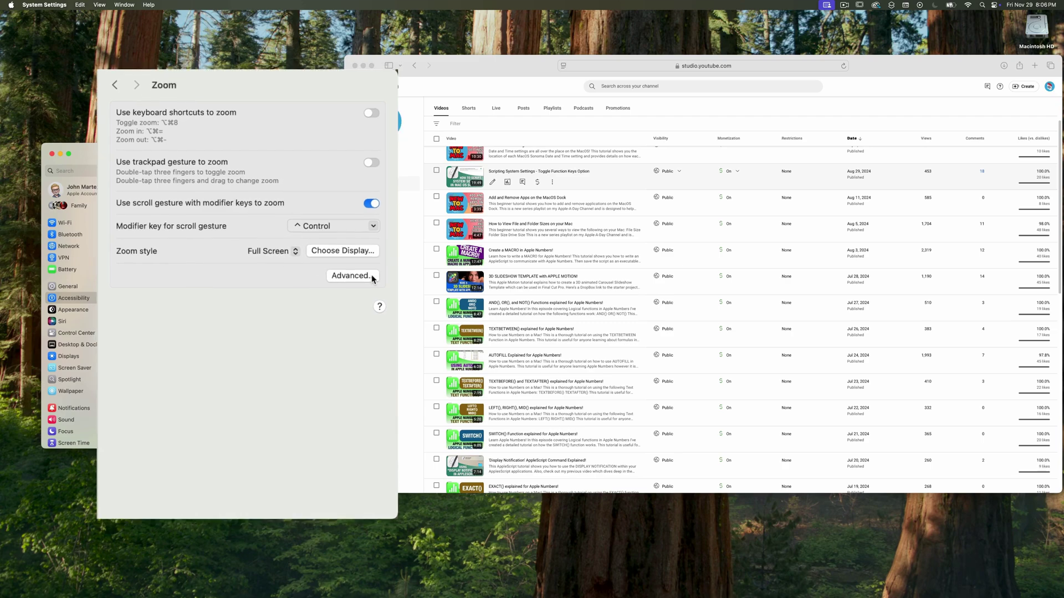
Open the advanced Zoom options, zoom the screen back to normal, then magnify the options sheet.
left_click(321, 284)
scroll(321, 285, "up", 5)
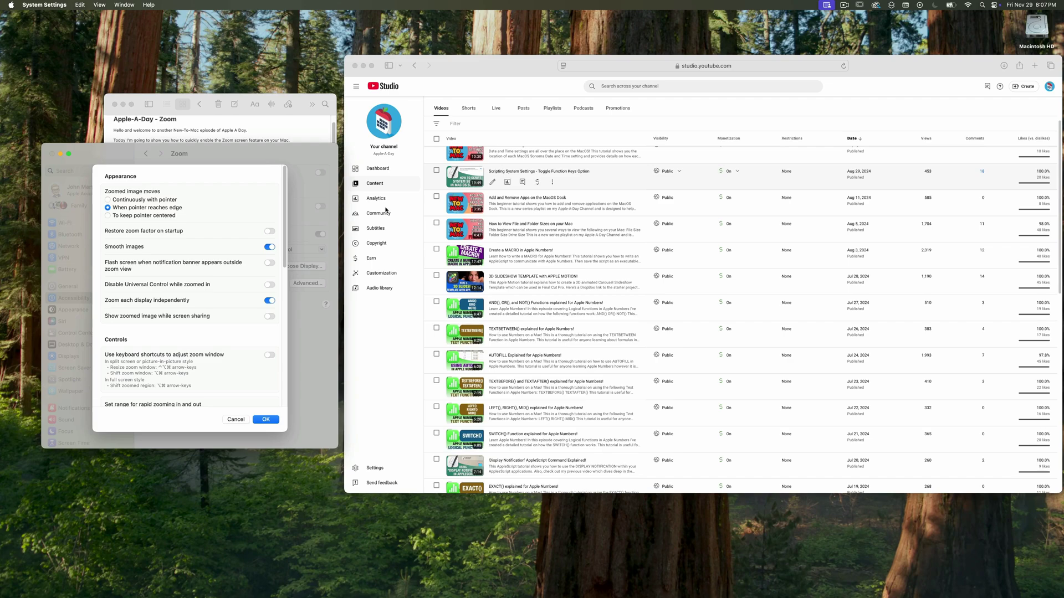
scroll(386, 209, "up", 5, "ctrl")
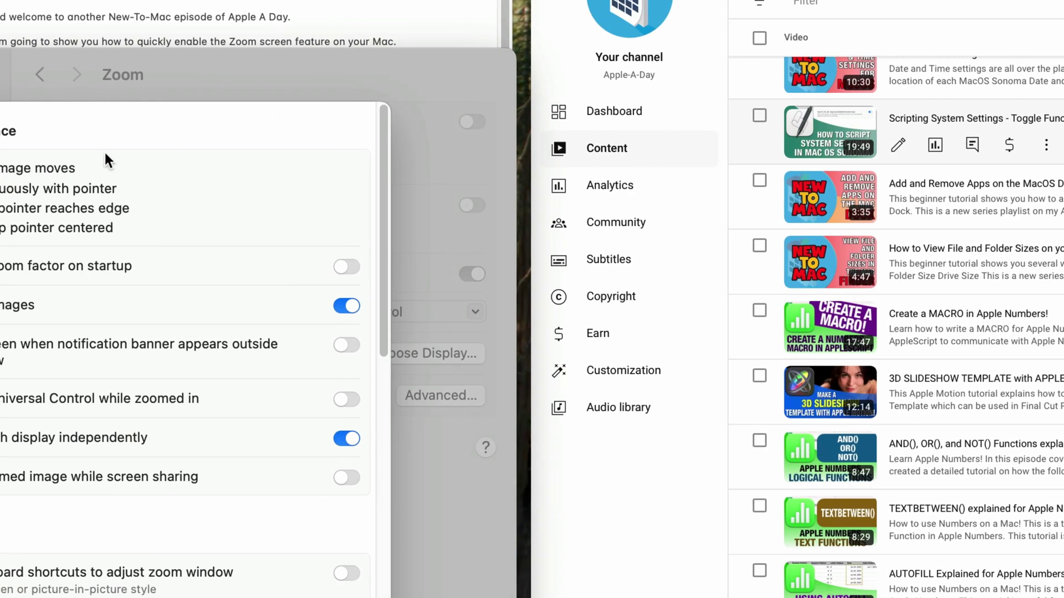
key("alt+super+minus")
key("alt+super+minus")
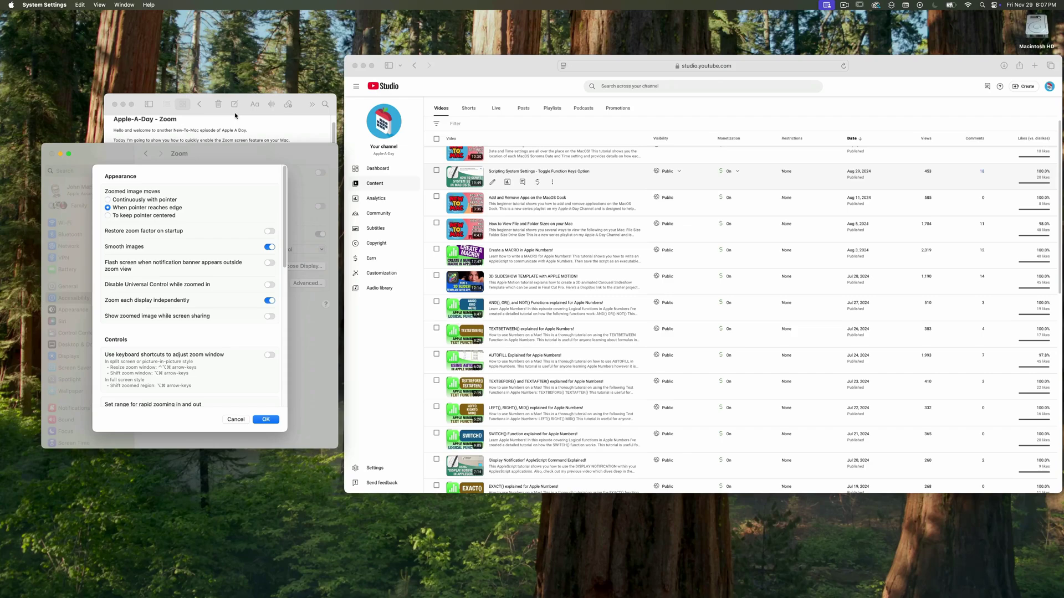
key("alt+super+equal")
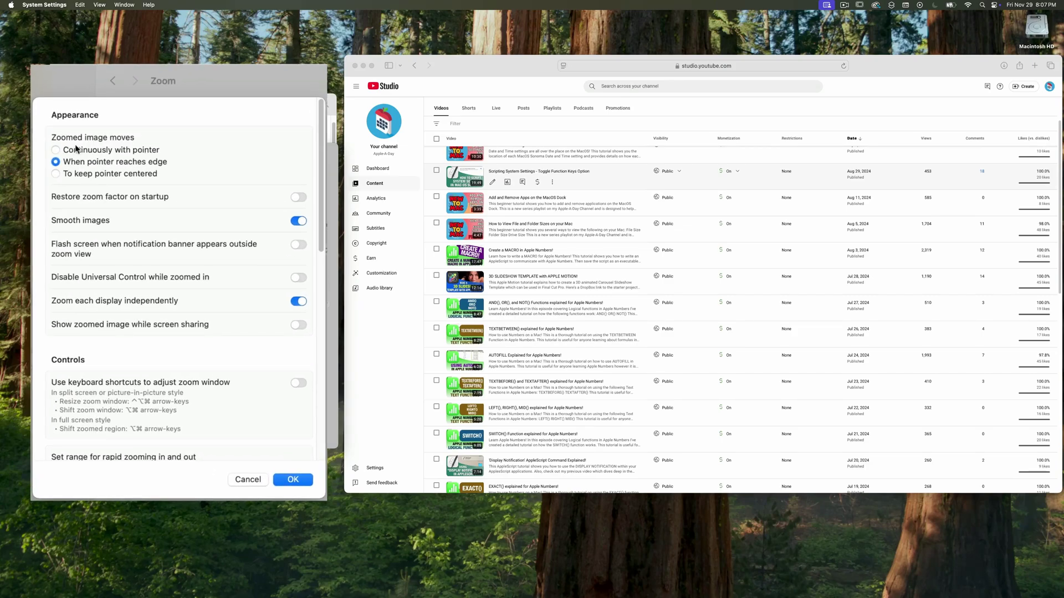
Test the Zoomed image moves choices, finishing on When pointer reaches edge.
left_click(53, 150)
scroll(410, 277, "down", 3)
scroll(410, 277, "up", 5, "ctrl")
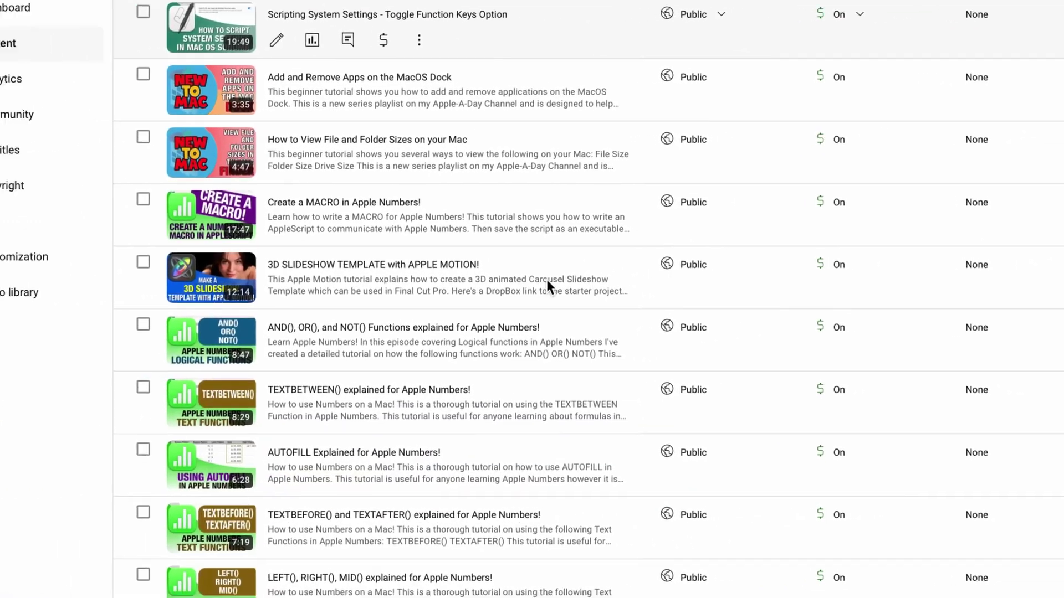
scroll(396, 288, "down", 5, "ctrl")
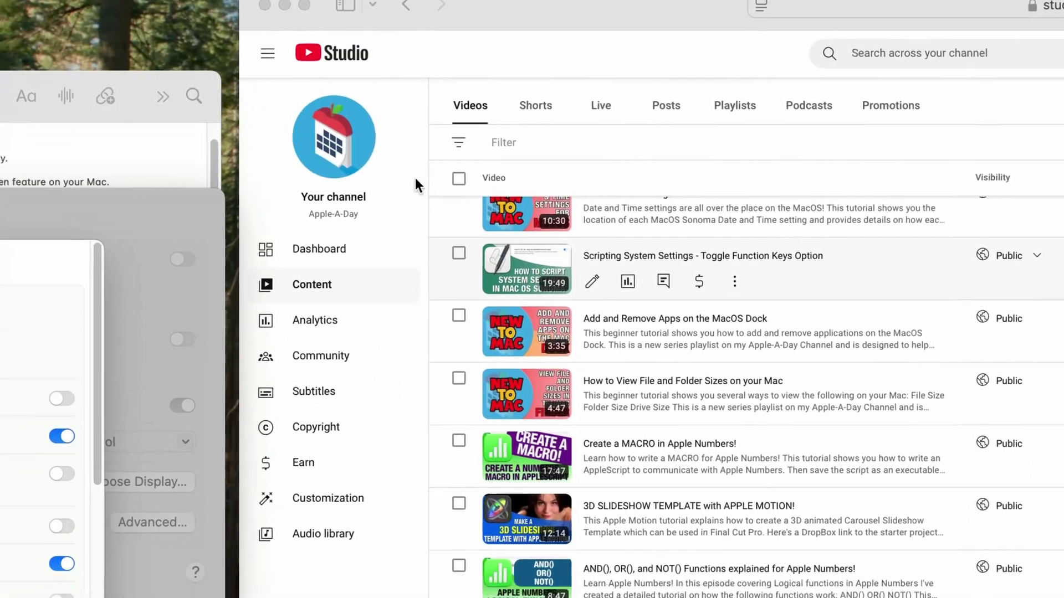
scroll(414, 177, "up", 5, "ctrl")
scroll(331, 333, "down", 3, "ctrl")
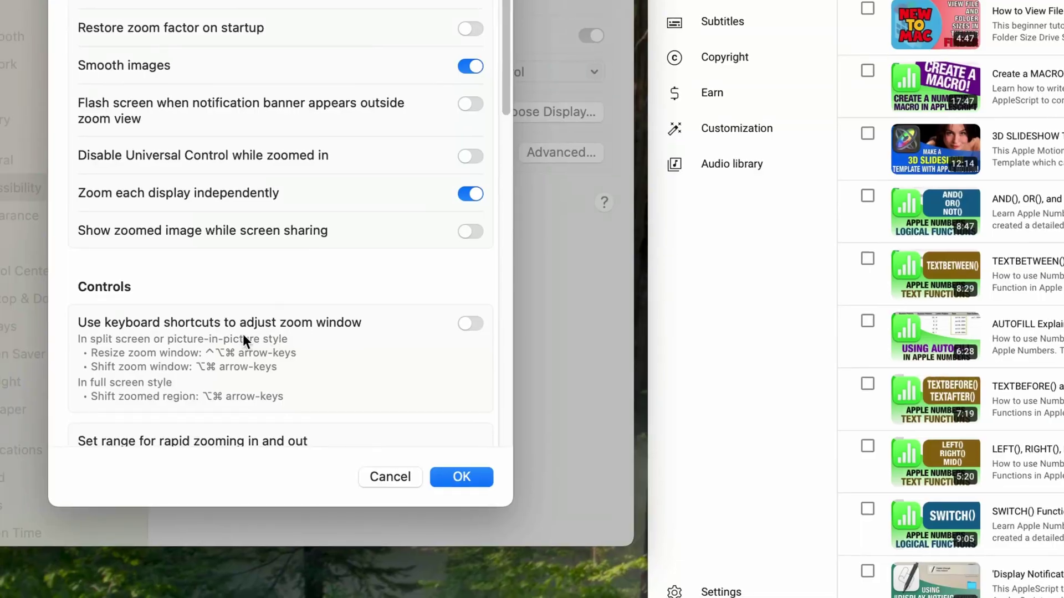
scroll(243, 335, "down", 3, "ctrl")
scroll(175, 363, "up", 3, "ctrl")
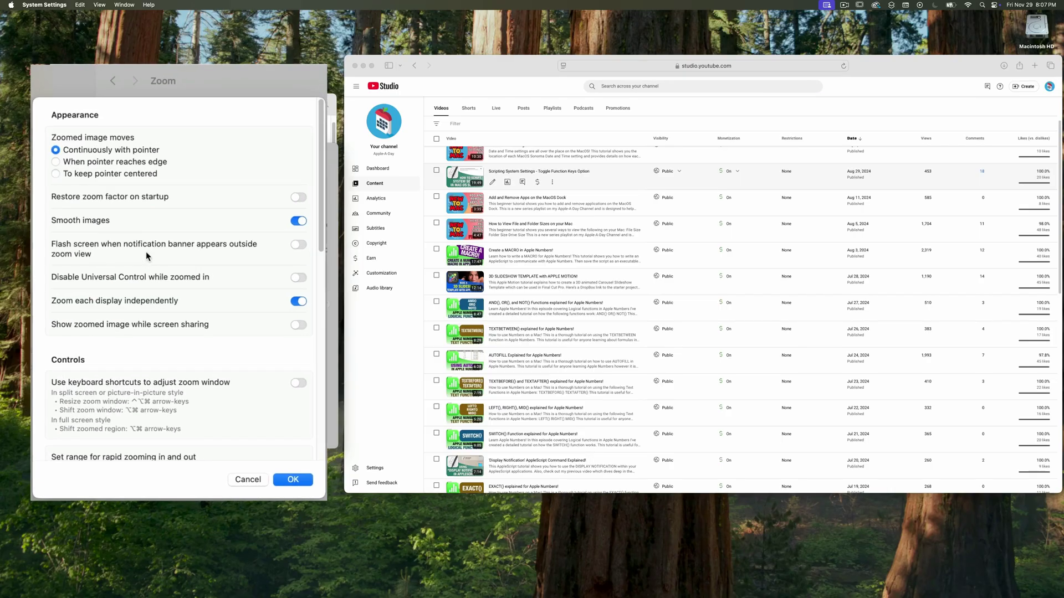
left_click(125, 174)
scroll(125, 174, "down", 3, "ctrl")
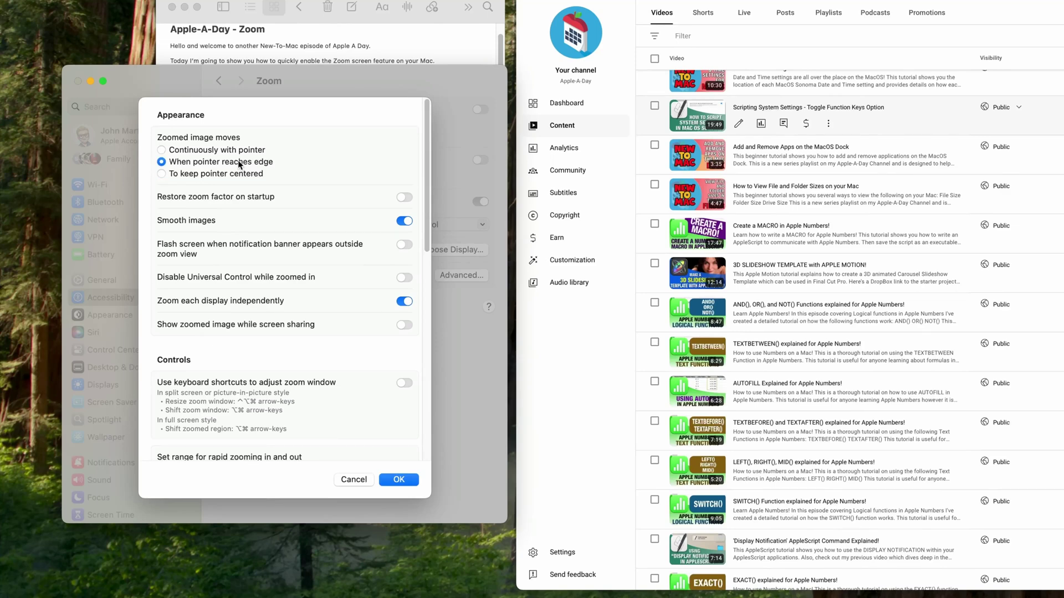
Review the Shortcuts and Modifiers sections, confirm the advanced options with OK, and close System Settings.
scroll(380, 318, "down", 10)
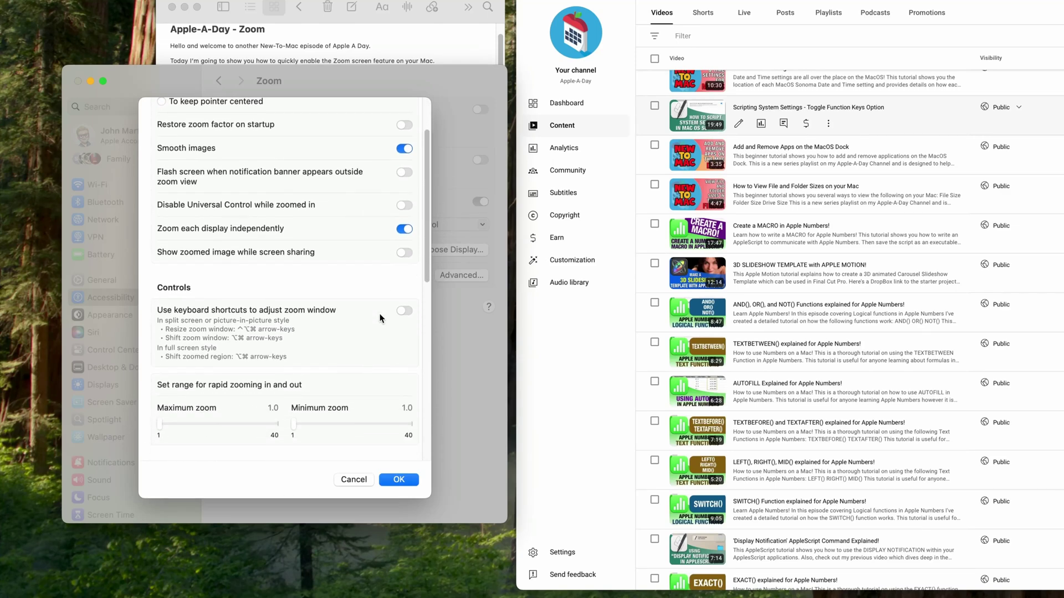
scroll(380, 319, "down", 4)
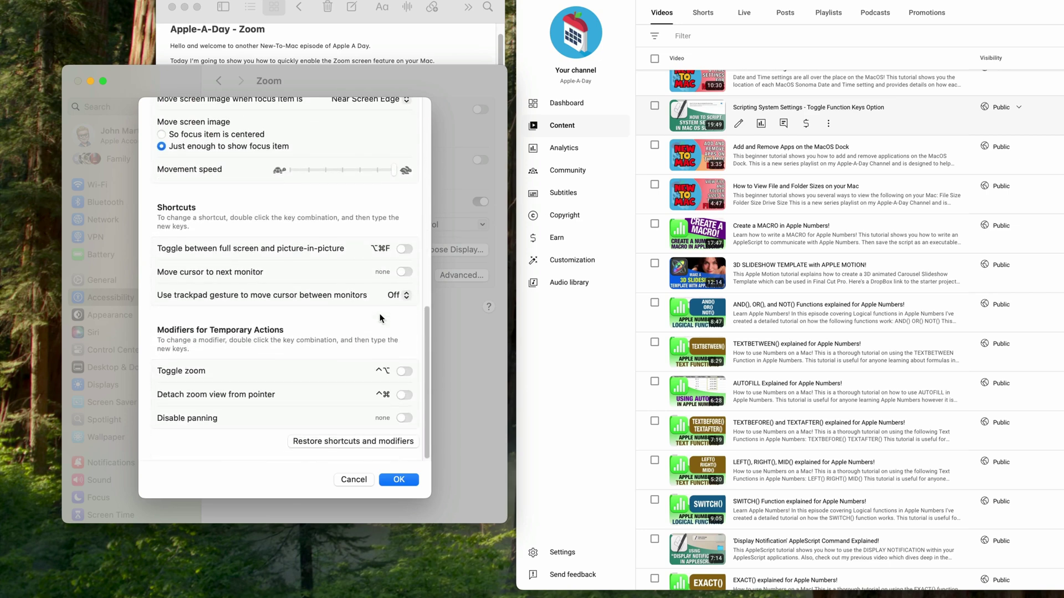
left_click(404, 482)
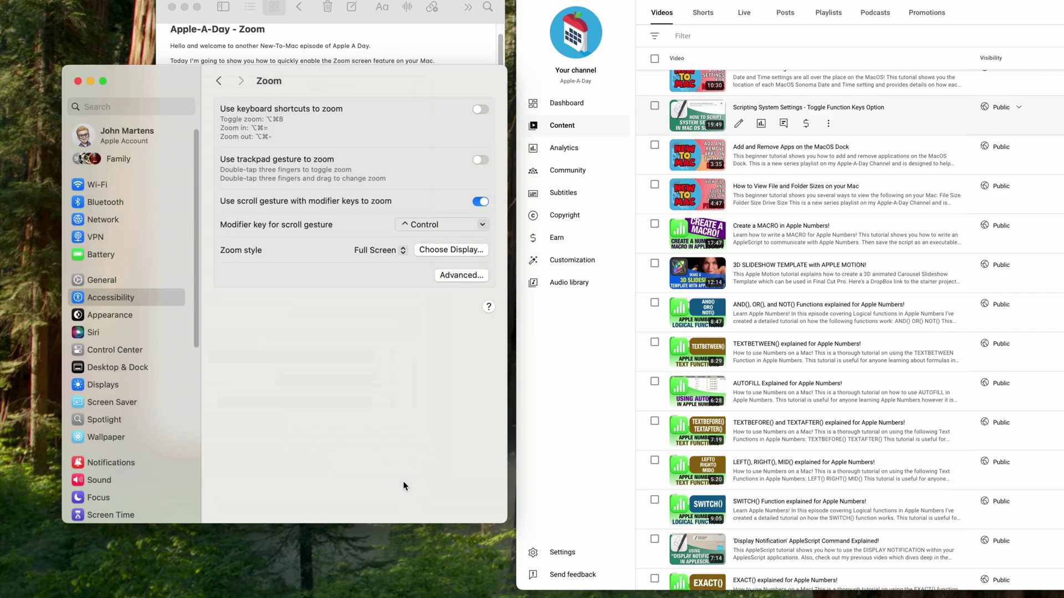
left_click(78, 82)
Close System Settings, leaving Safari's YouTube Studio page beside the Notes script.
scroll(431, 397, "down", 10)
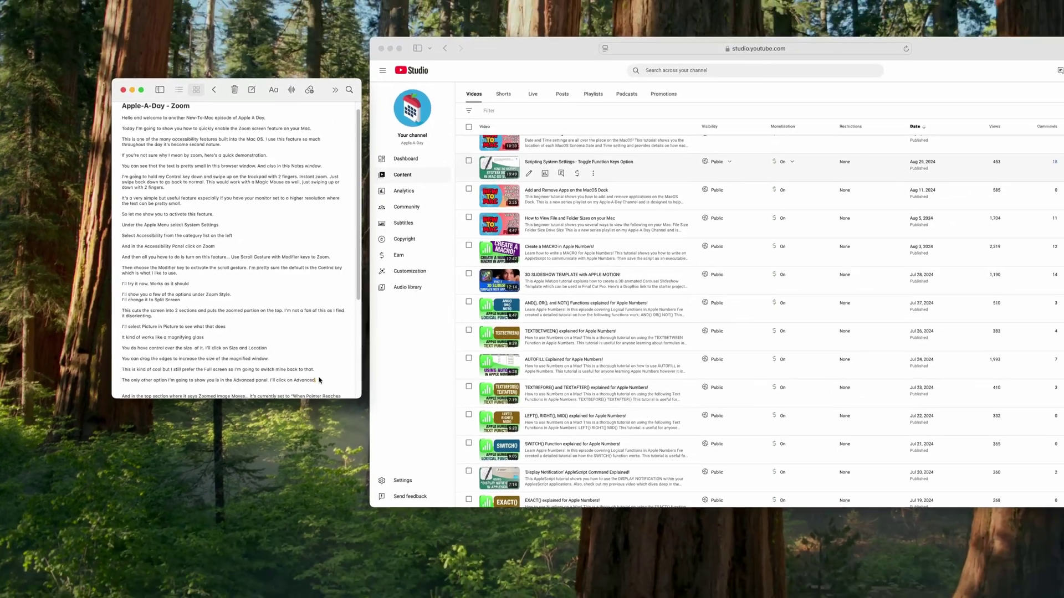